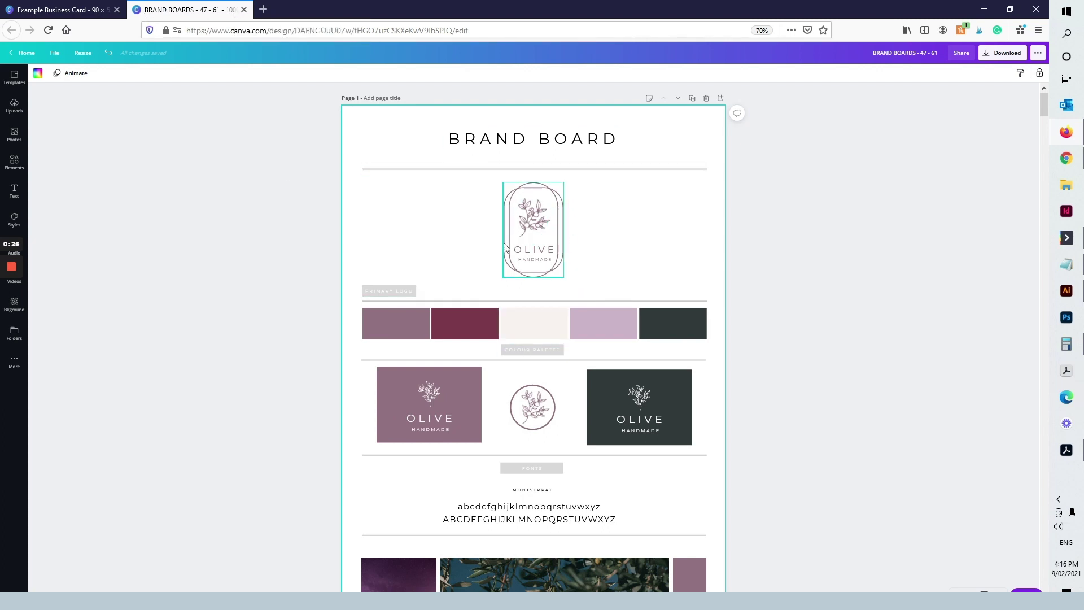
Step: Select the whole Olive Handmade logo group on the brand board, after a brief look at the business card
{"action": "left_click_drag", "start_coordinate": [494, 279], "coordinate": [607, 178]}
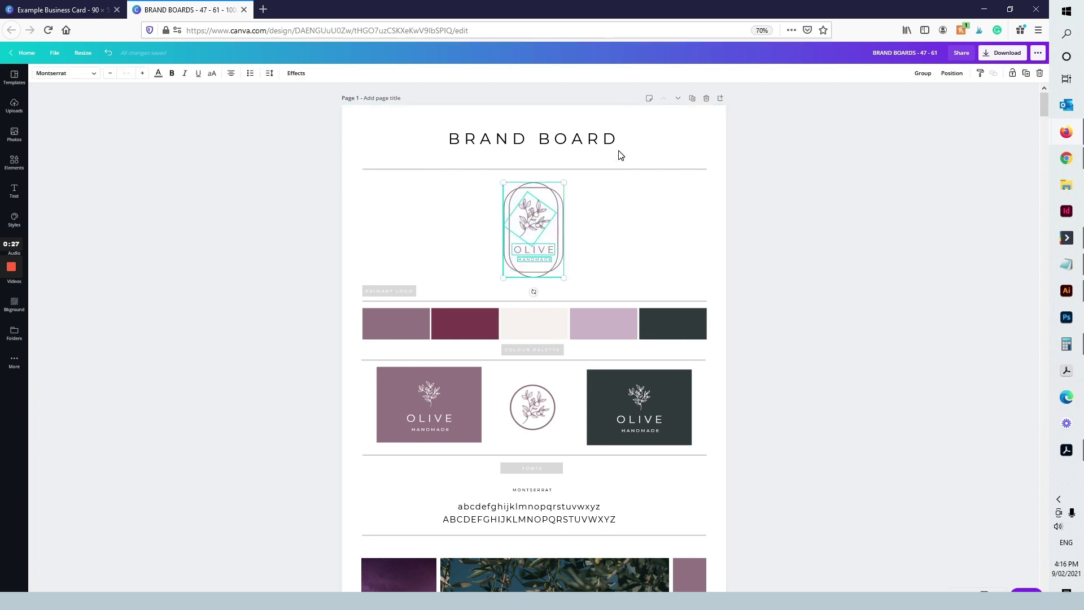
{"action": "left_click", "coordinate": [644, 214]}
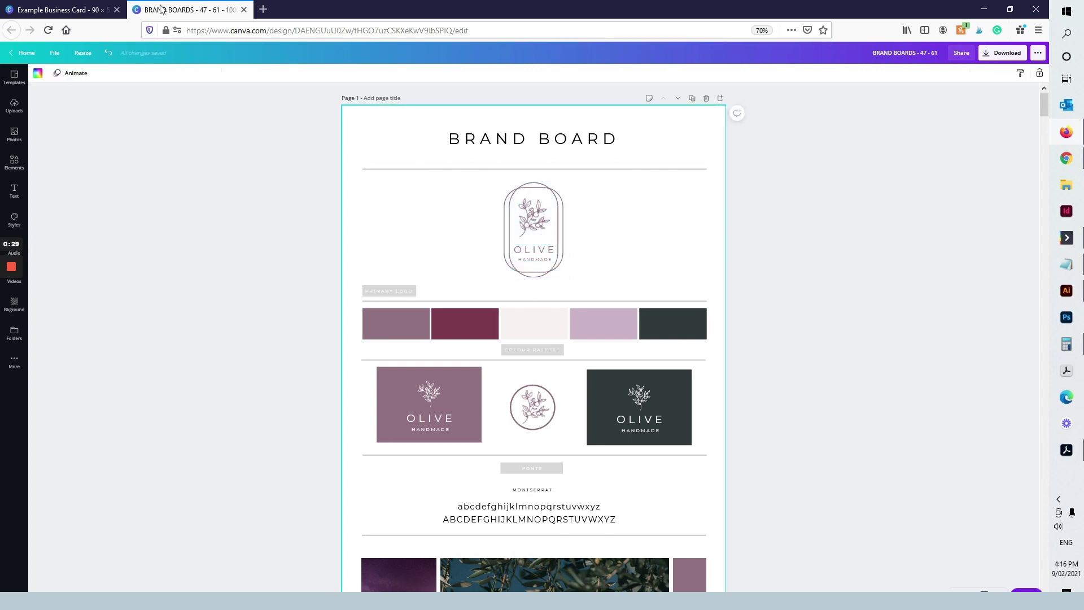
{"action": "left_click", "coordinate": [69, 8]}
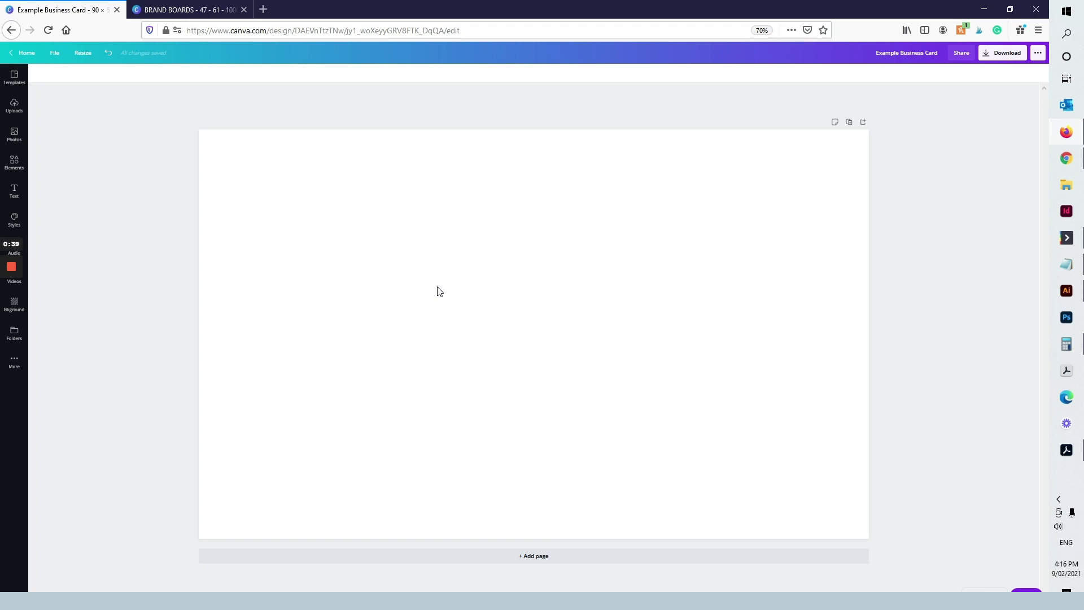
{"action": "left_click", "coordinate": [202, 7]}
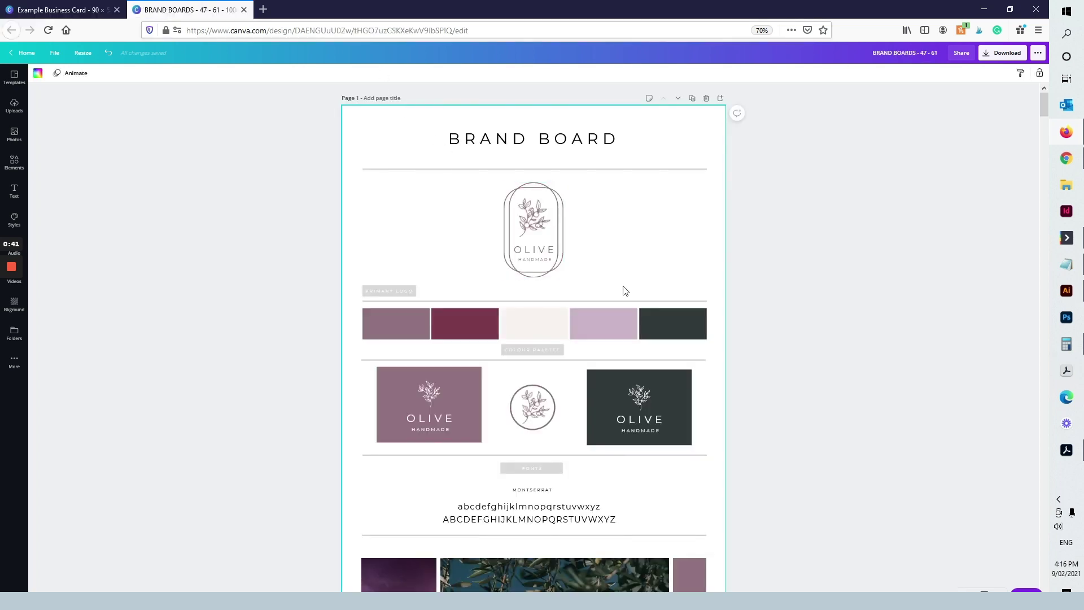
{"action": "left_click_drag", "start_coordinate": [606, 284], "coordinate": [485, 182]}
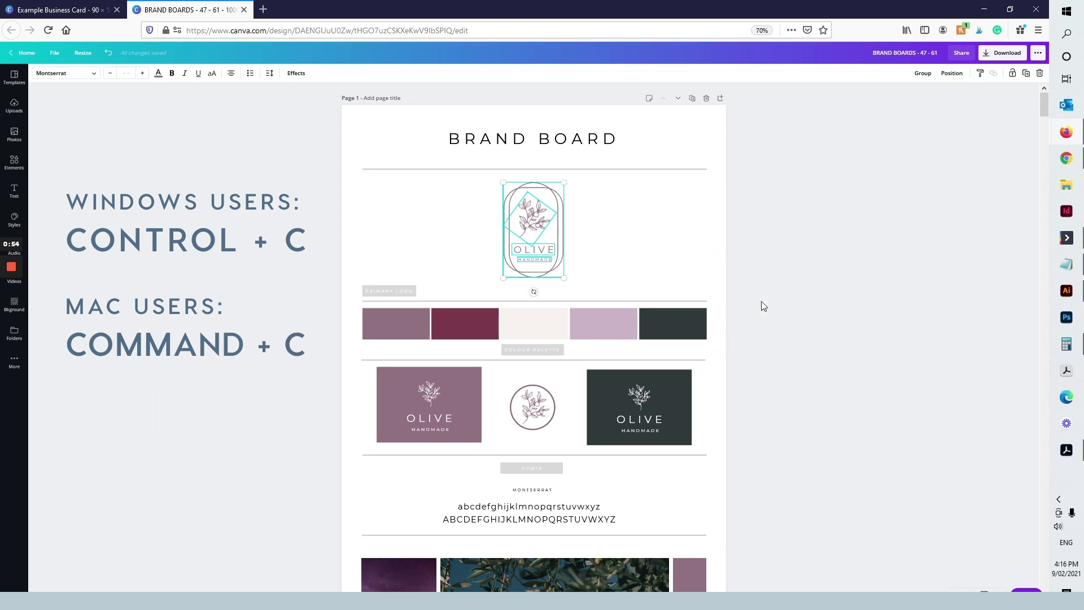
Step: Paste the copied Olive Handmade logo onto the blank business card page
{"action": "left_click", "coordinate": [88, 11]}
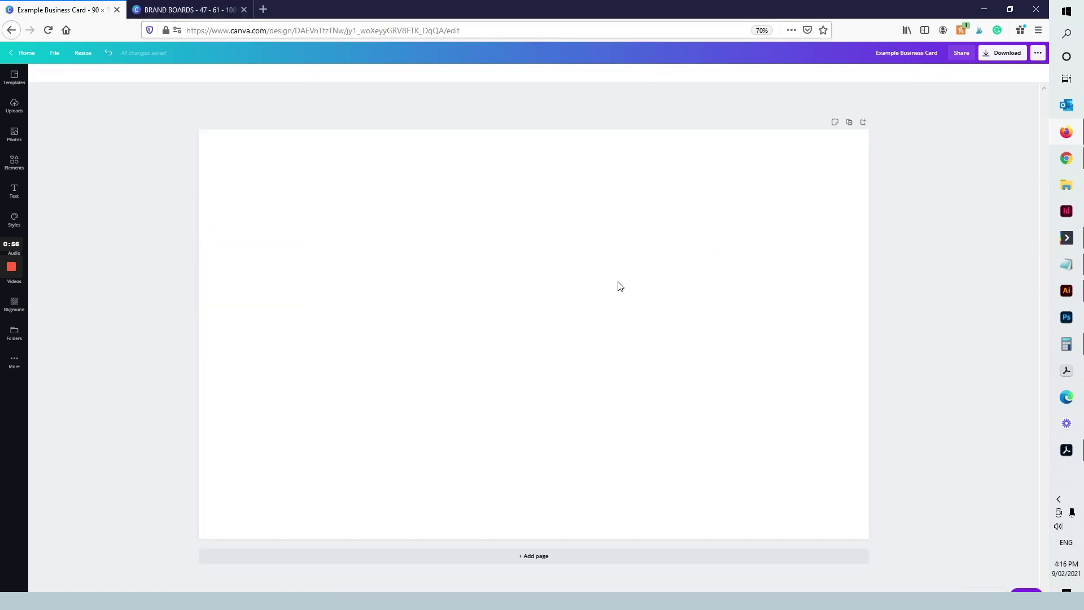
{"action": "left_click", "coordinate": [548, 234]}
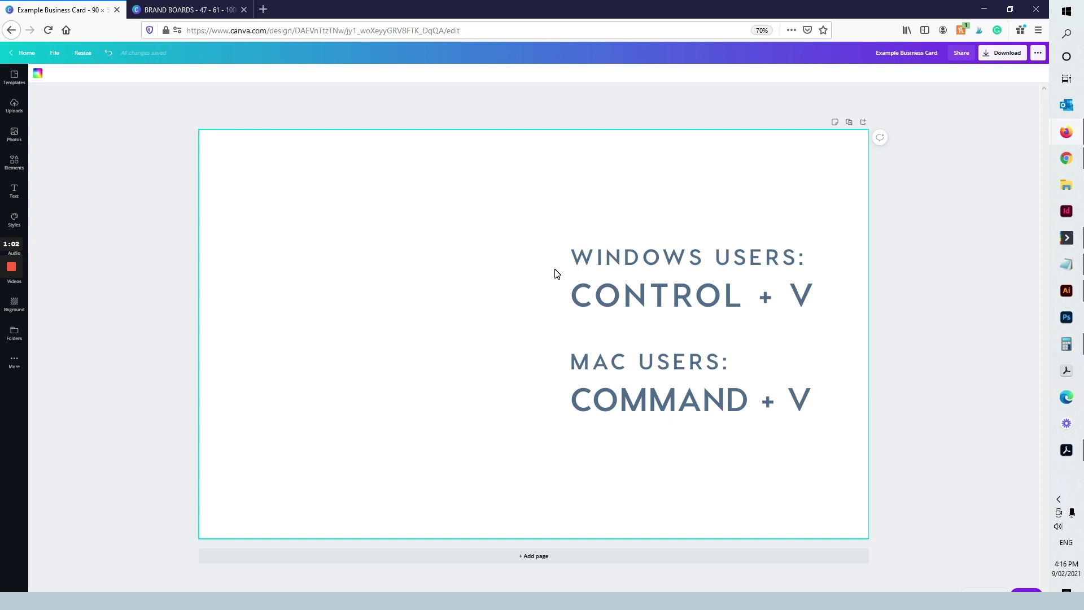
{"action": "key", "text": "ctrl+v"}
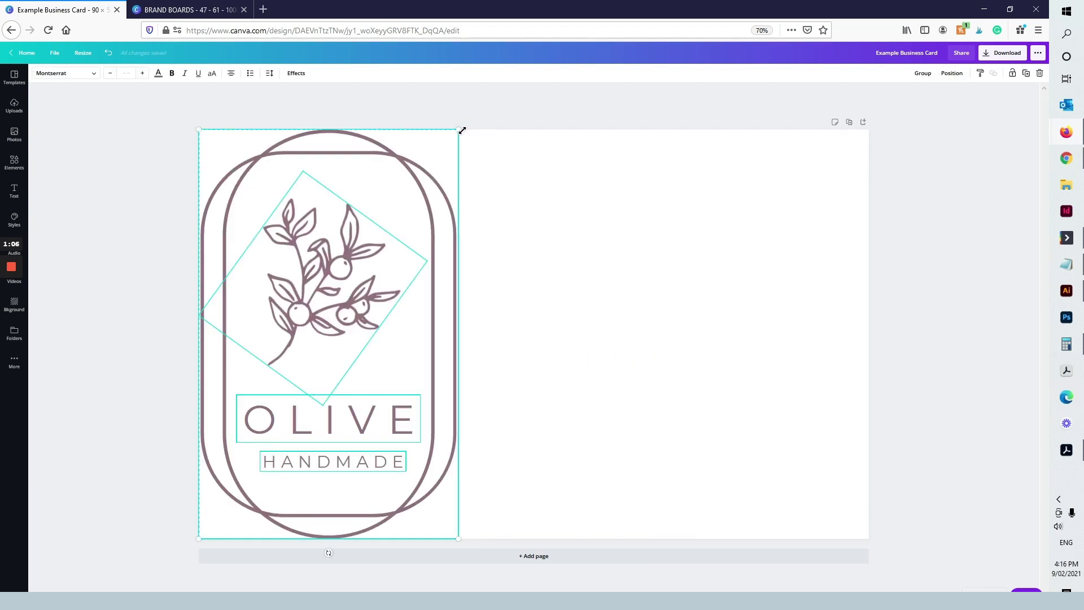
Step: Shrink the pasted logo and centre it on the card, nudging it up slightly
{"action": "left_click_drag", "start_coordinate": [458, 130], "coordinate": [386, 242]}
{"action": "mouse_move", "coordinate": [288, 372]}
{"action": "left_mouse_down"}
{"action": "mouse_move", "coordinate": [539, 309]}
{"action": "mouse_move", "coordinate": [518, 299]}
{"action": "left_mouse_up"}
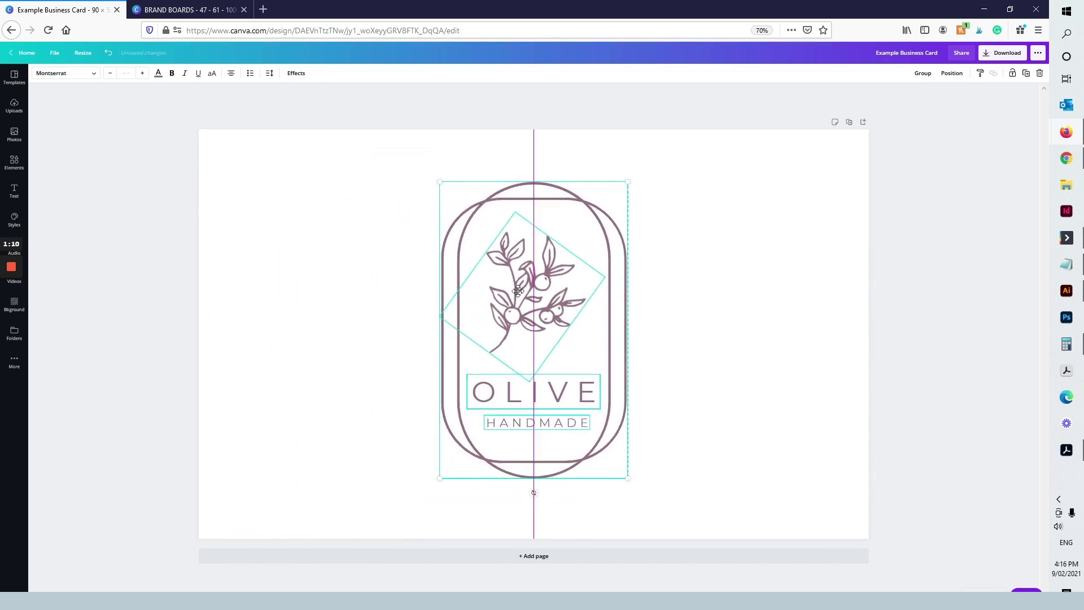
{"action": "left_click_drag", "start_coordinate": [517, 298], "coordinate": [518, 292]}
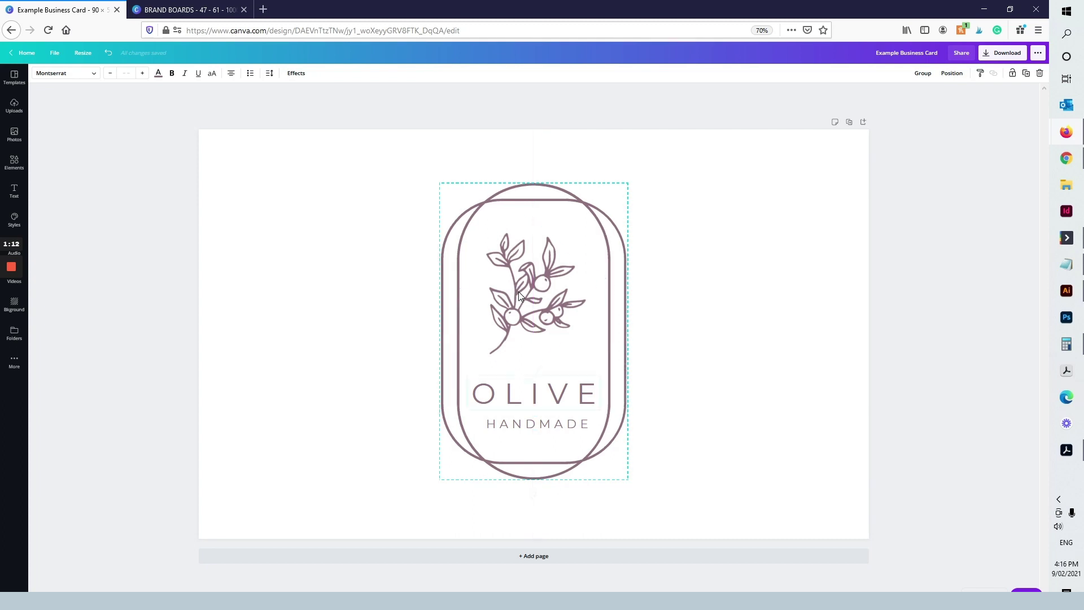